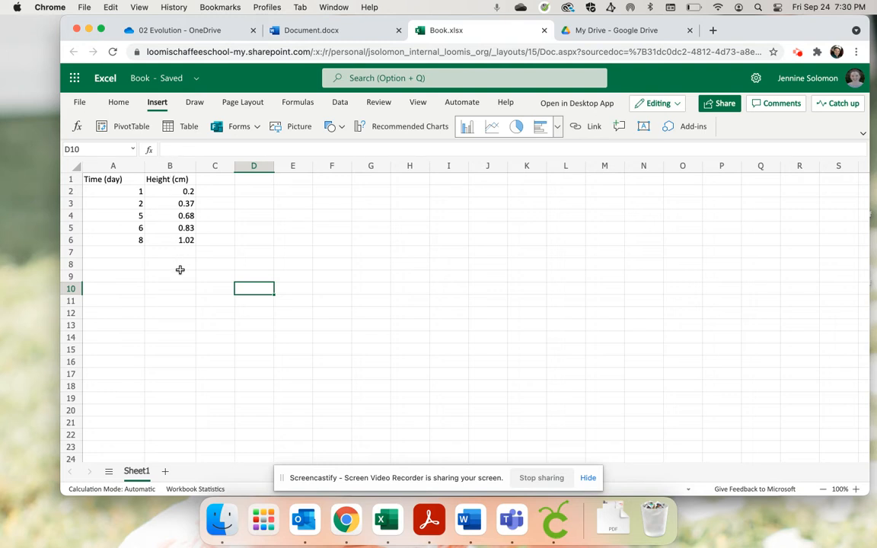
Insert a Scatter with only Markers chart from the time and height data in A1:B6
left_click_drag(86, 179, 160, 239)
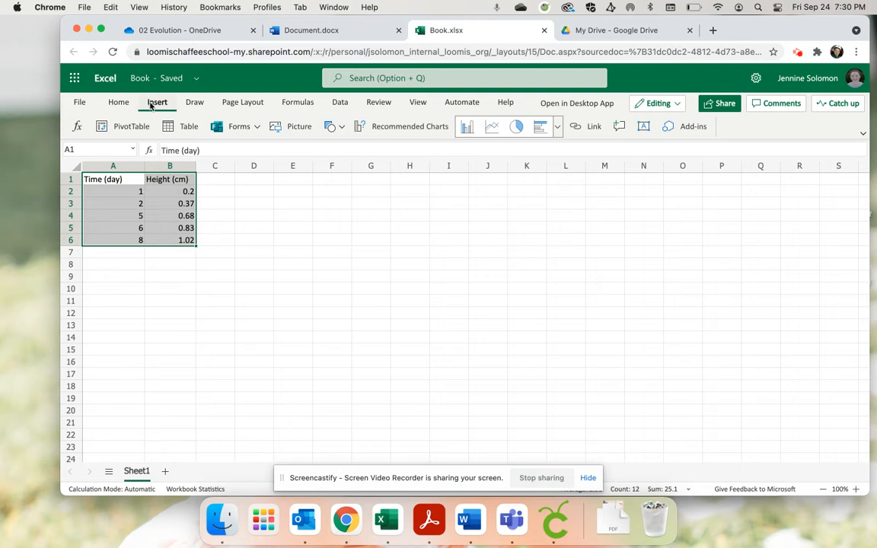
left_click(118, 102)
left_click(156, 103)
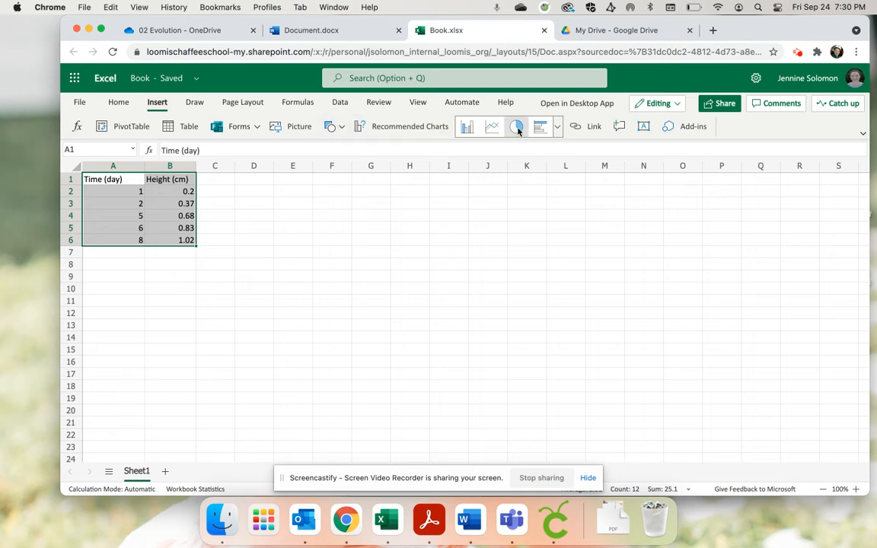
left_click(556, 127)
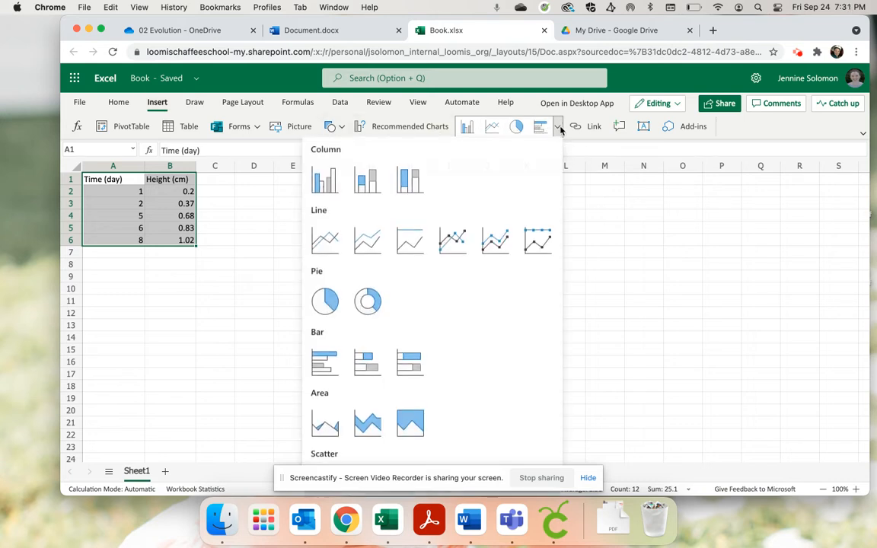
scroll(500, 316, "down", 3)
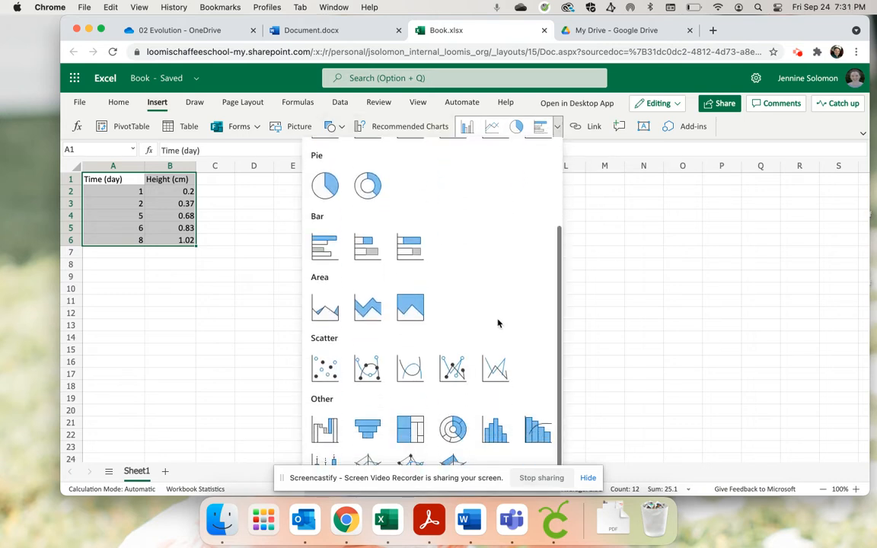
left_click(322, 372)
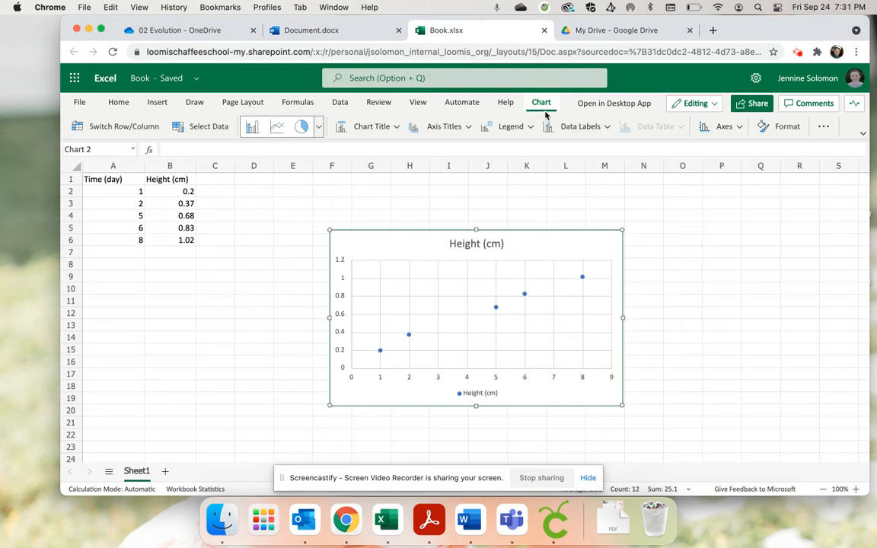
Display the chart title above the chart and change its text to "Height of Plant in the Sun"
left_click(398, 128)
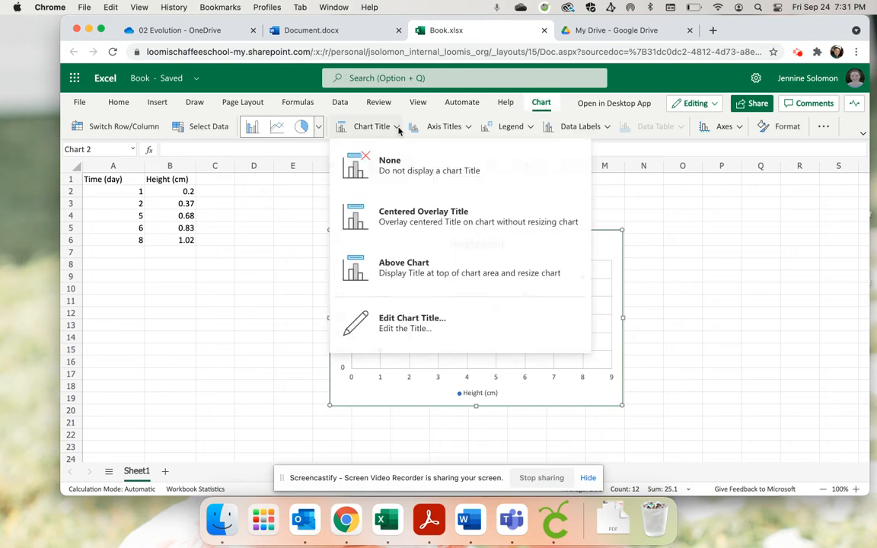
left_click(414, 261)
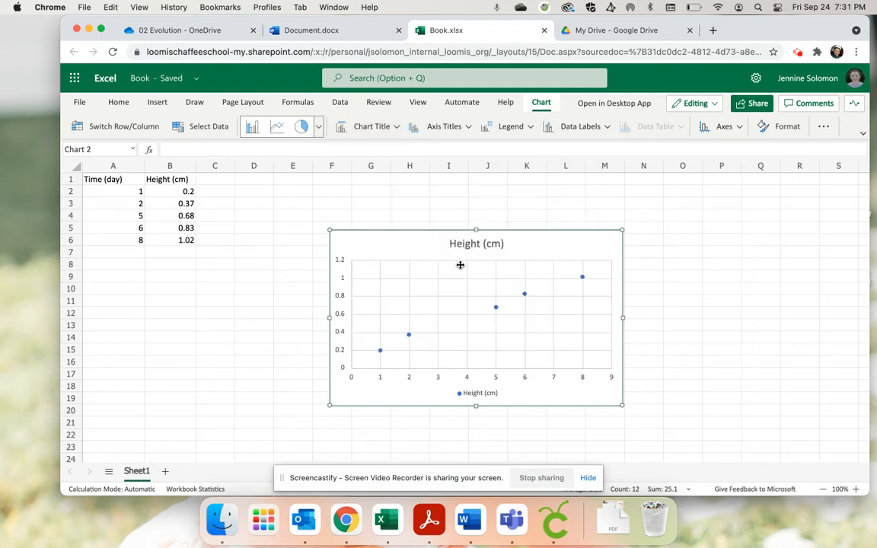
left_click(392, 127)
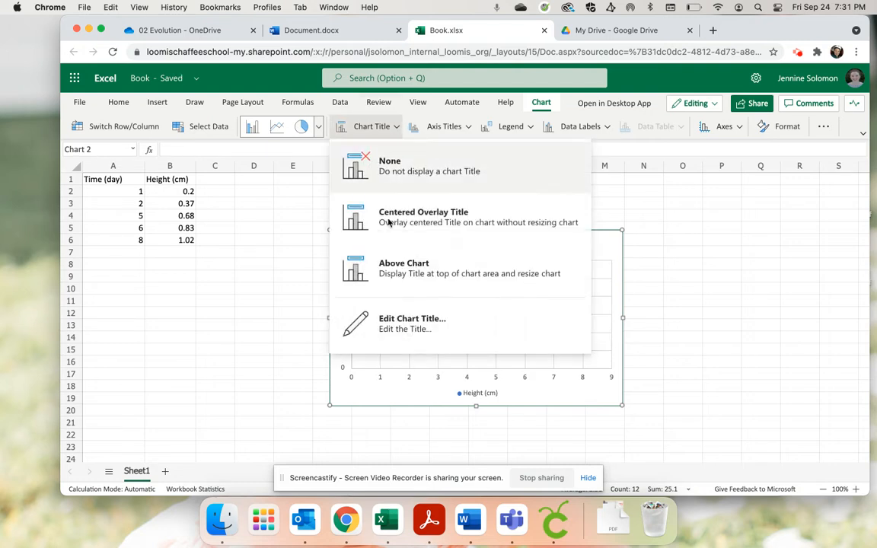
left_click(386, 271)
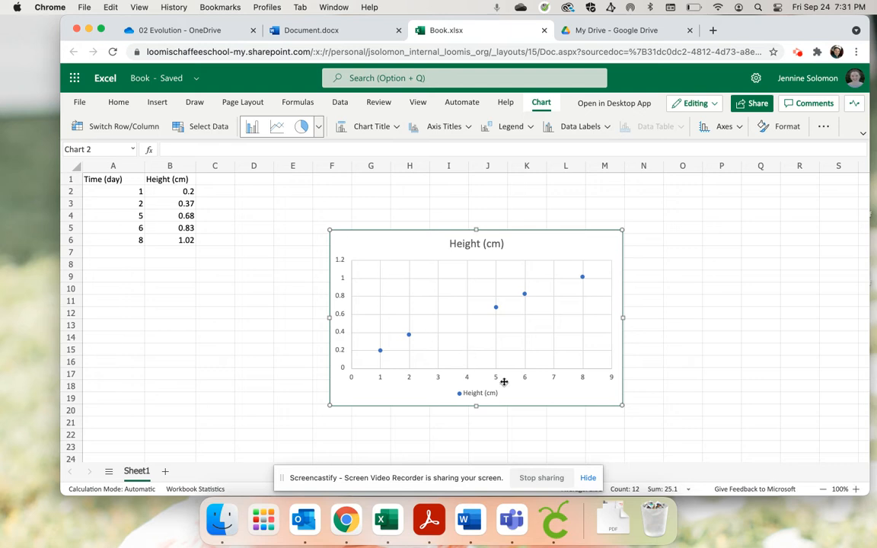
double_click(462, 244)
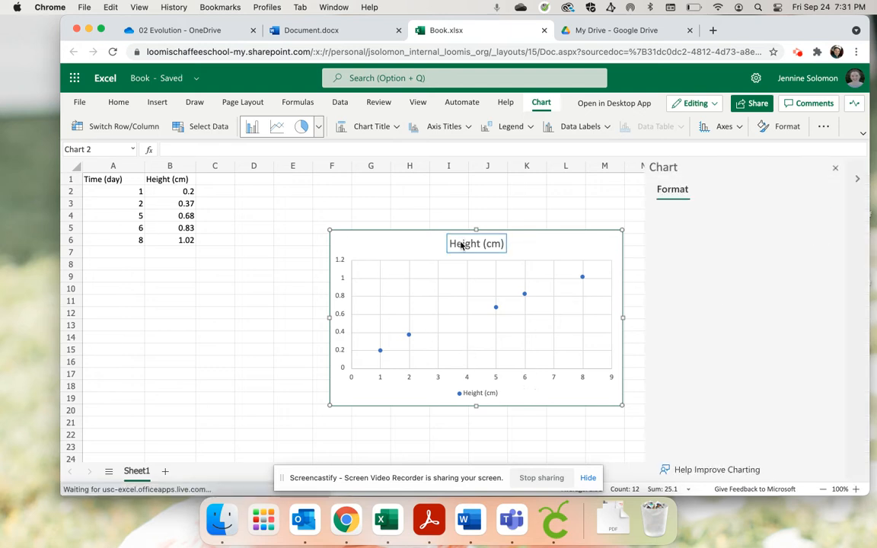
double_click(478, 245)
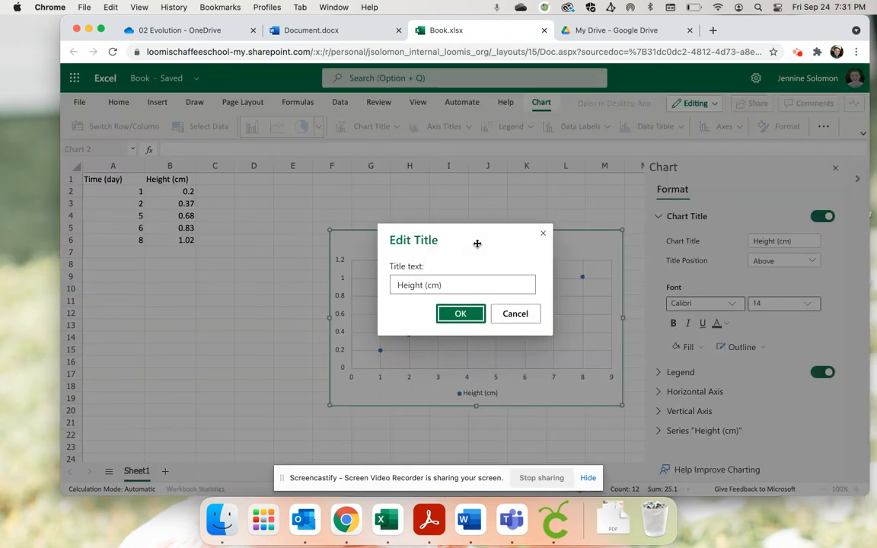
triple_click(436, 284)
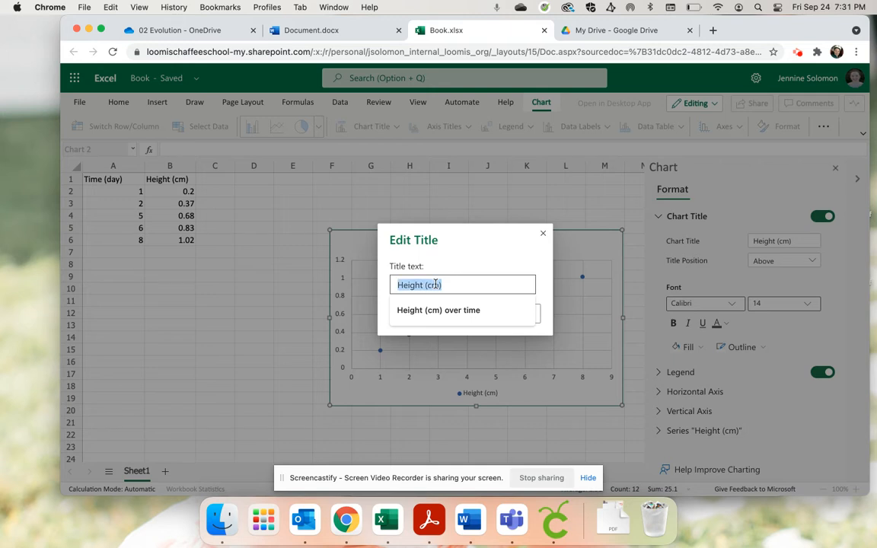
type("Heigh")
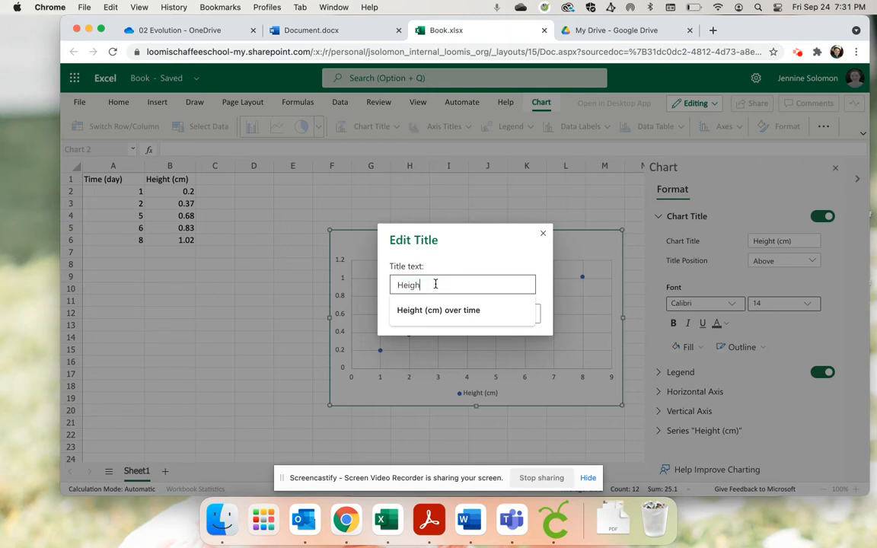
type("t of Plant in the Sun")
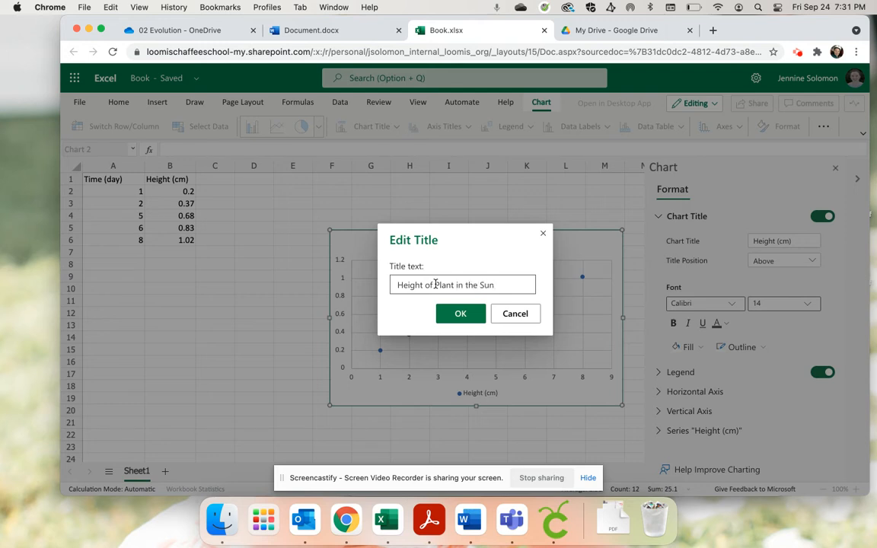
key("Return")
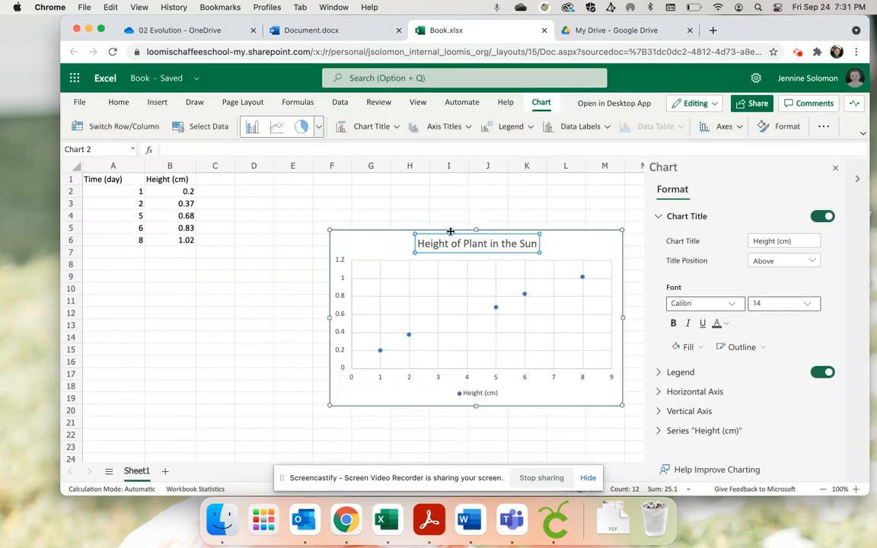
left_click(552, 248)
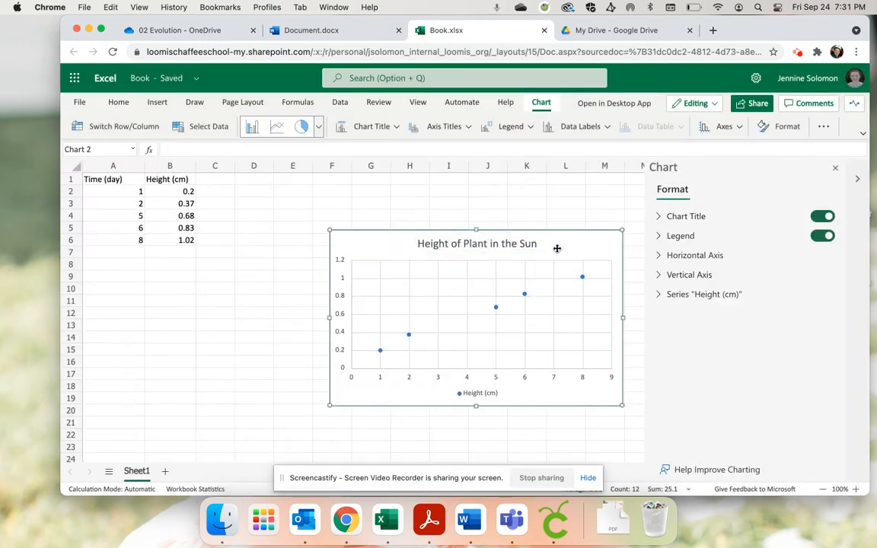
Add a primary horizontal axis title reading "Time (day)" to the scatter chart
left_click(468, 128)
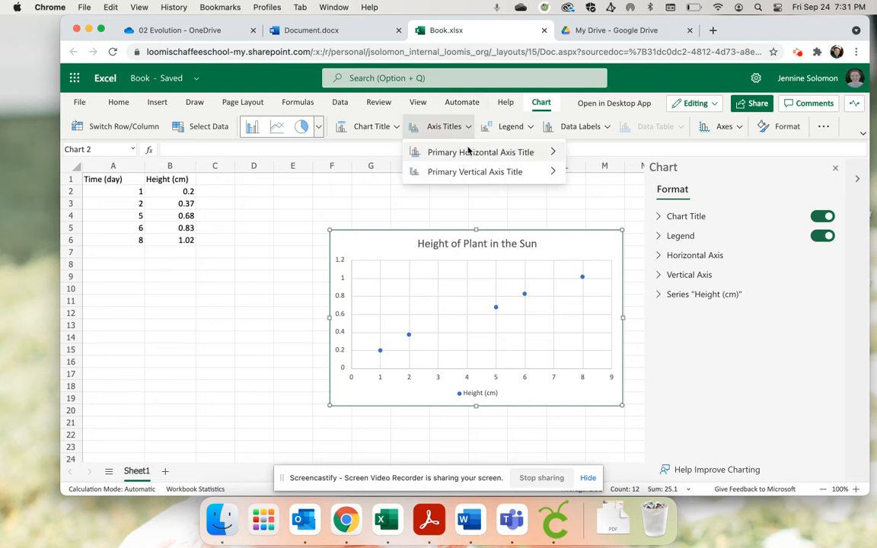
mouse_move(470, 152)
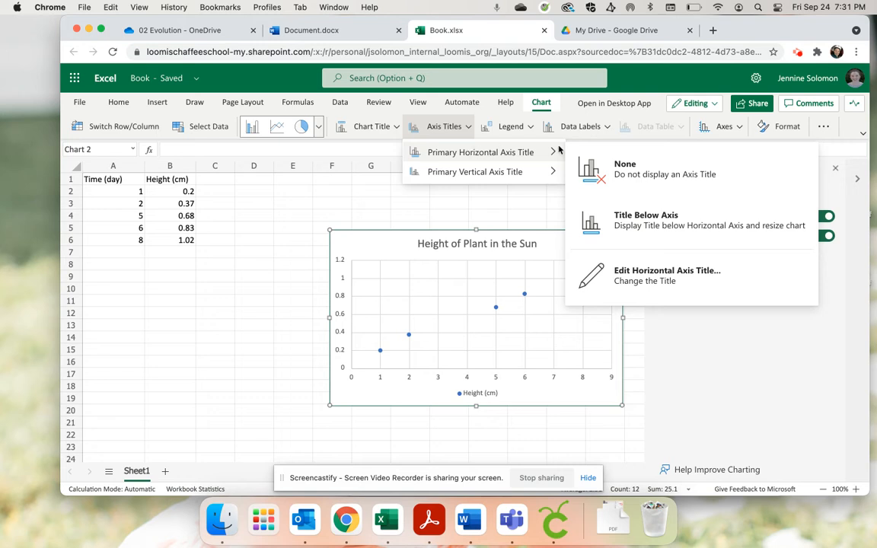
left_click(655, 276)
left_click(476, 284)
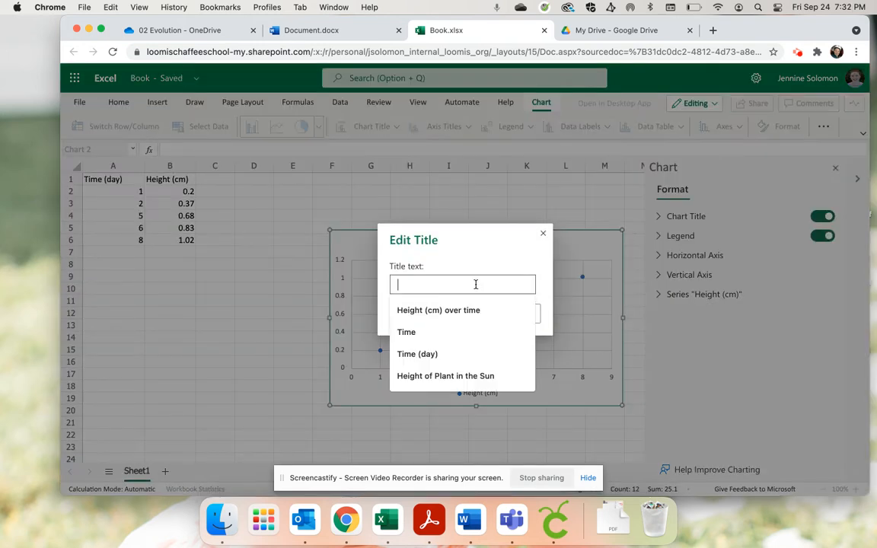
type("Time")
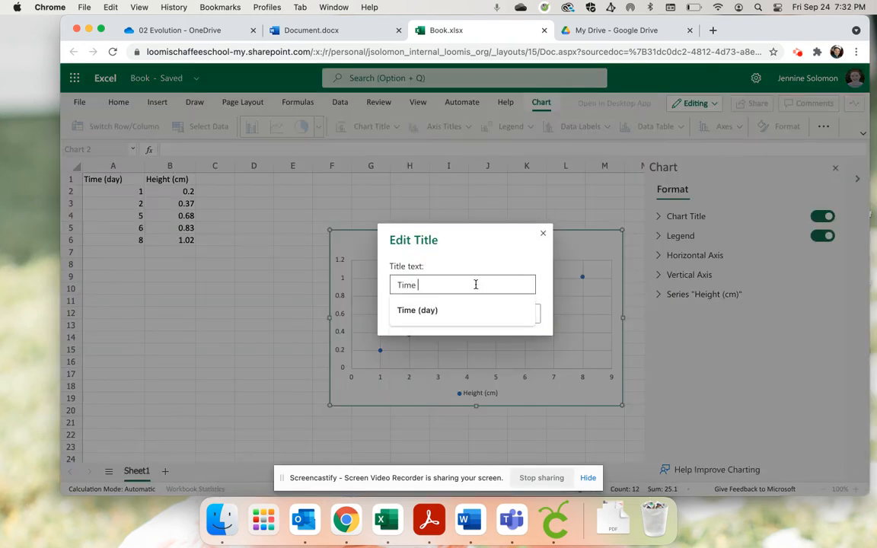
key("Down")
key("Return")
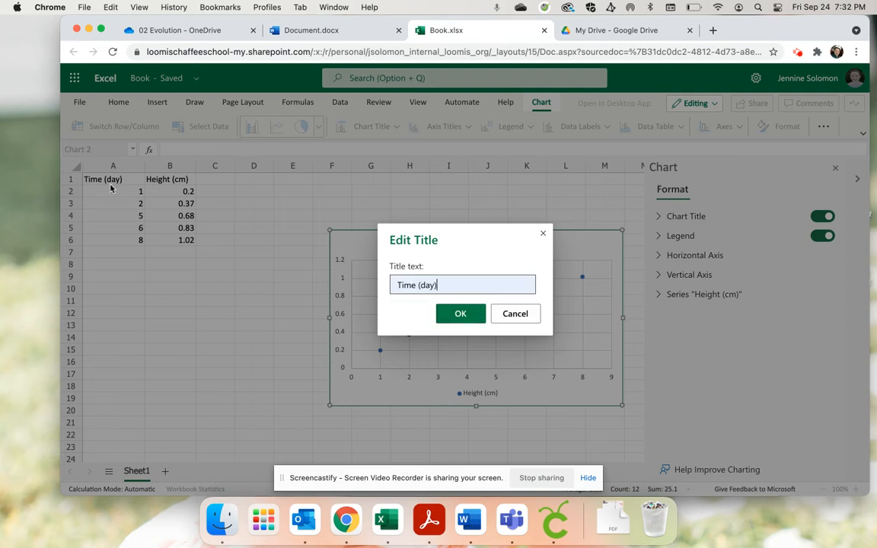
left_click(461, 314)
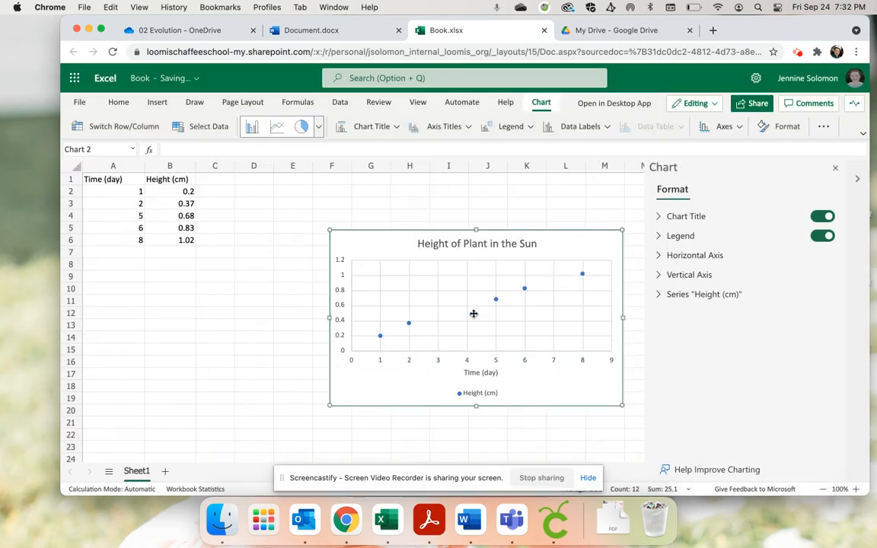
Add a rotated primary vertical axis title reading "Height (cm)" to the scatter chart
left_click(464, 128)
mouse_move(533, 172)
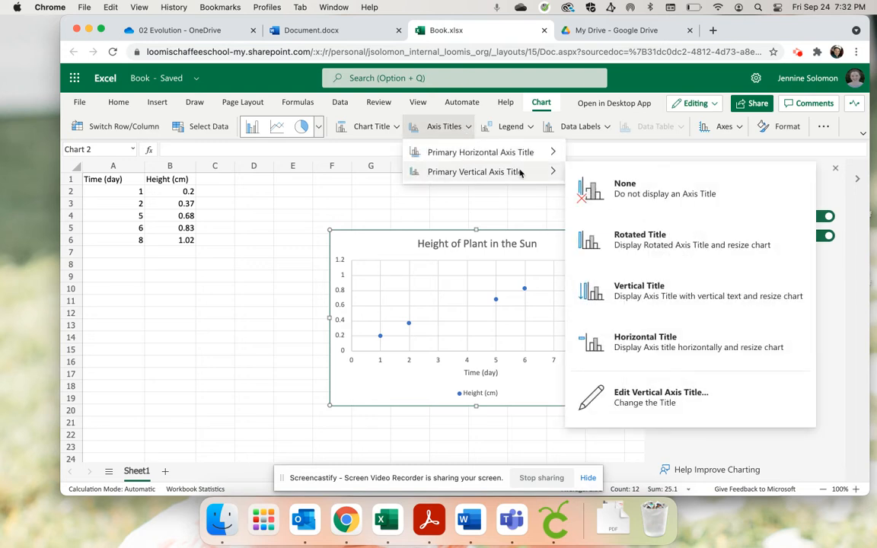
left_click(618, 237)
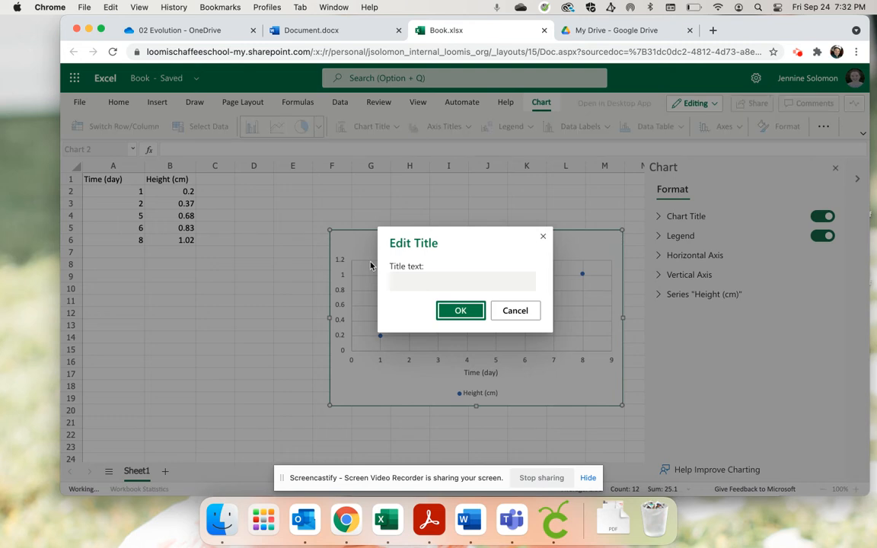
left_click(401, 288)
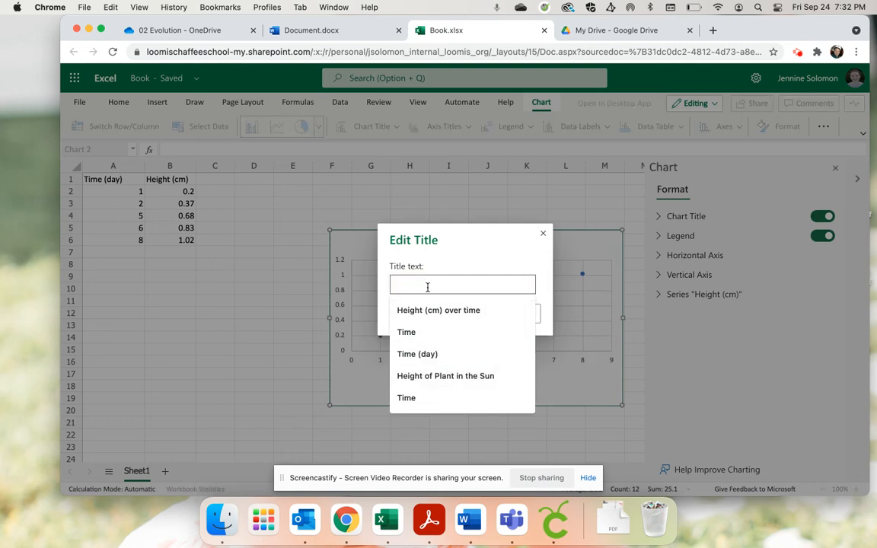
type("Height (cm")
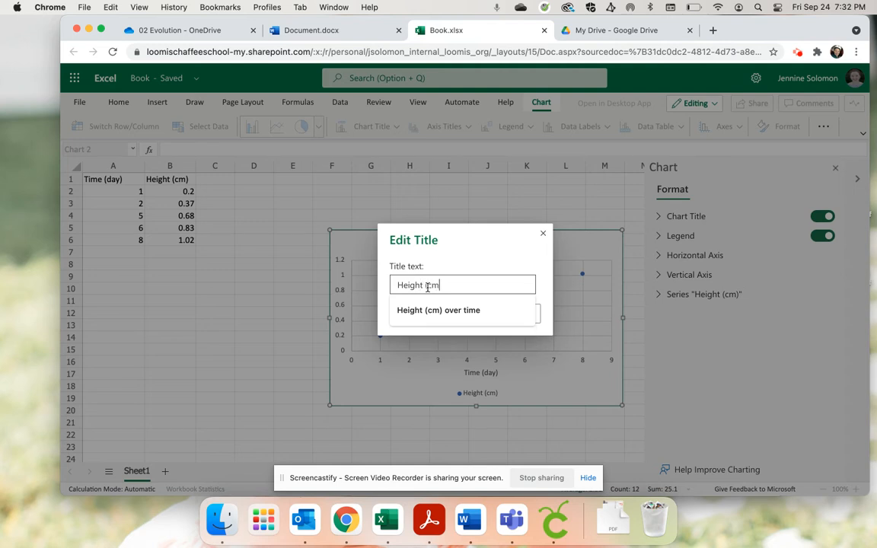
key("Return")
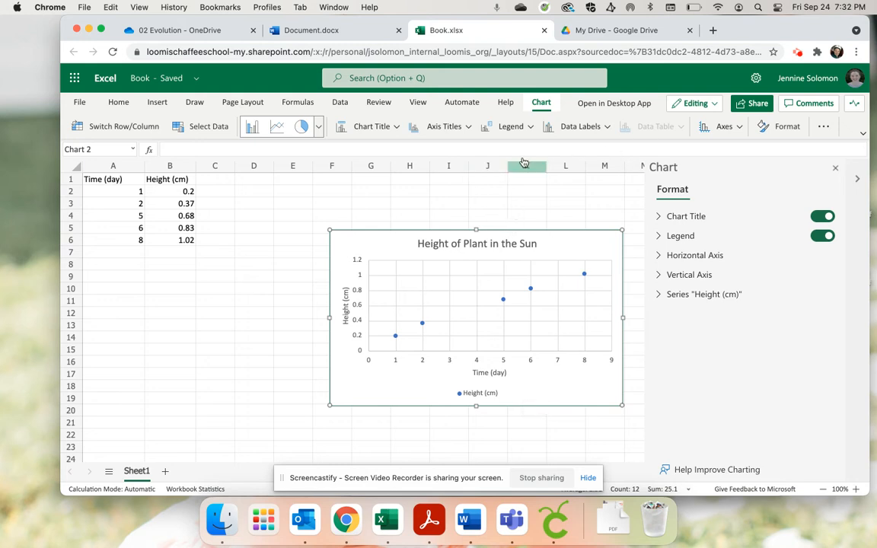
Turn off the scatter chart's legend and close the chart formatting options
left_click(526, 128)
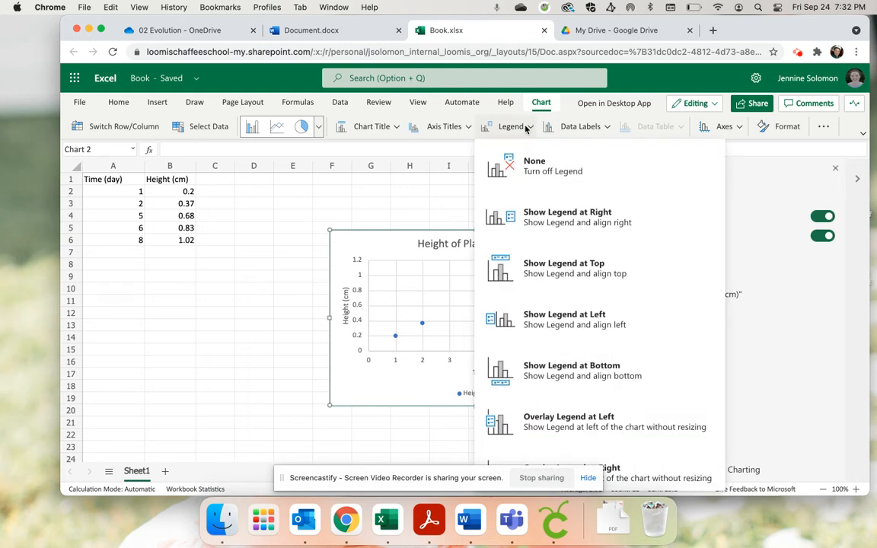
left_click(524, 169)
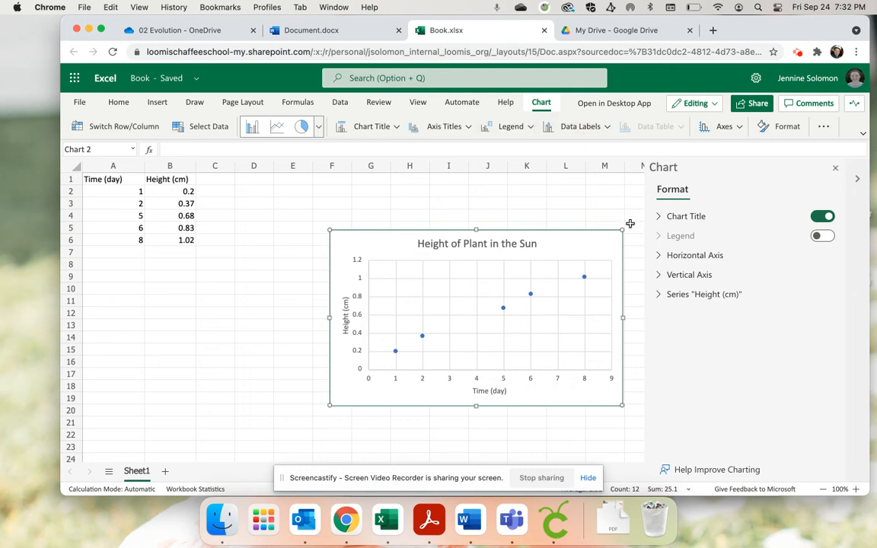
left_click(835, 167)
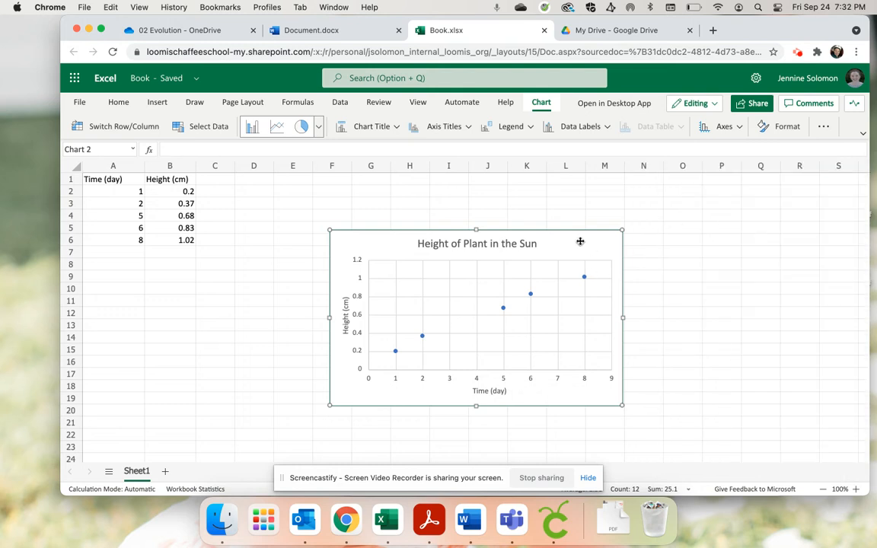
Add a linear trendline to the "Height (cm)" series in the chart's formatting options
double_click(580, 242)
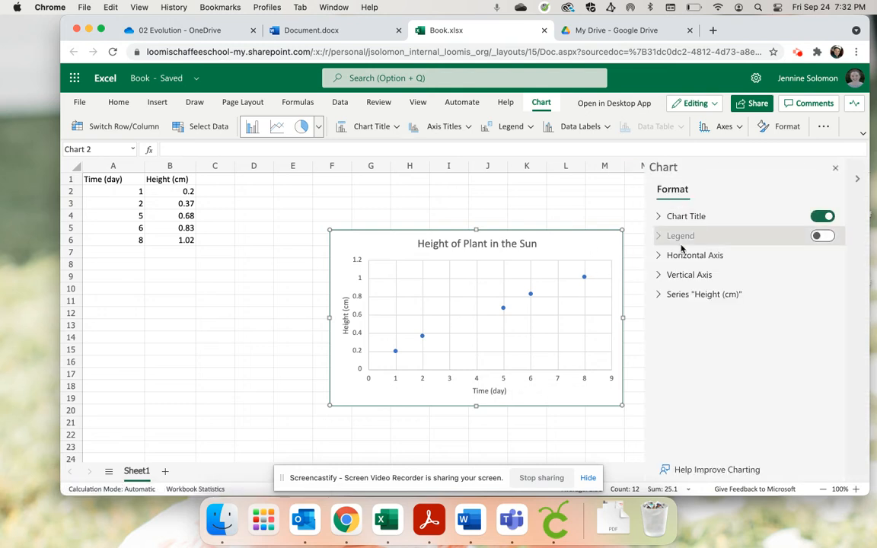
left_click(660, 295)
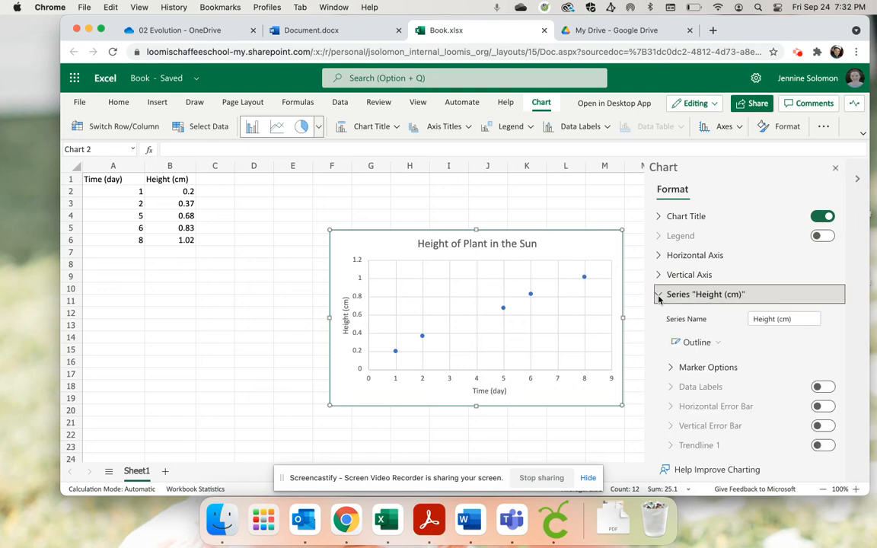
scroll(658, 291, "down", 1)
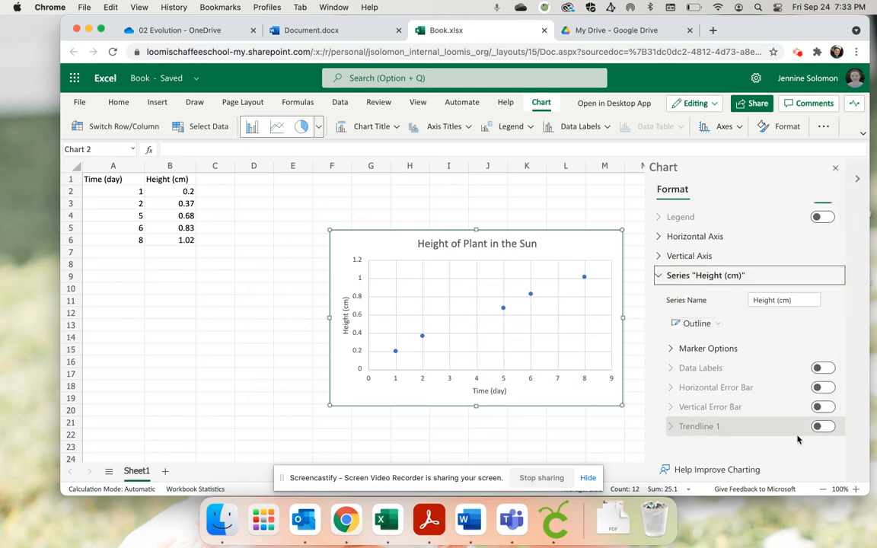
left_click(823, 428)
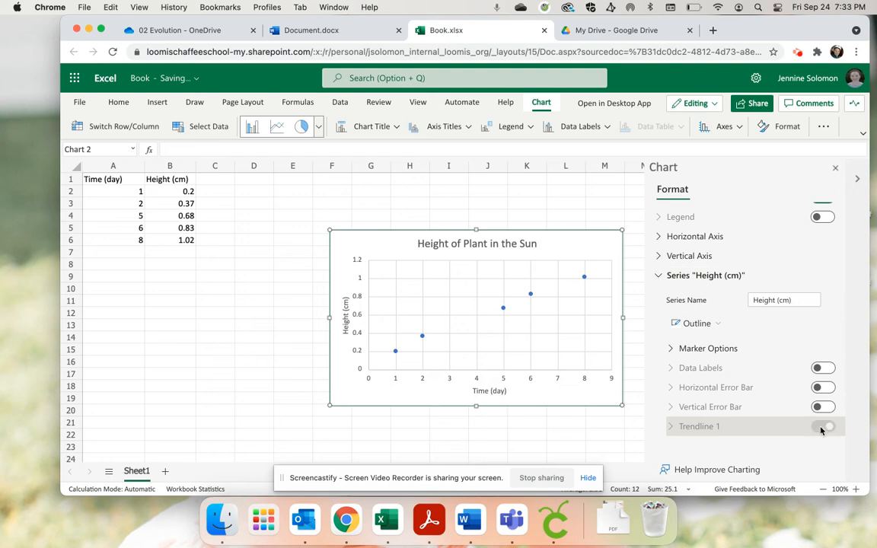
scroll(742, 411, "down", 5)
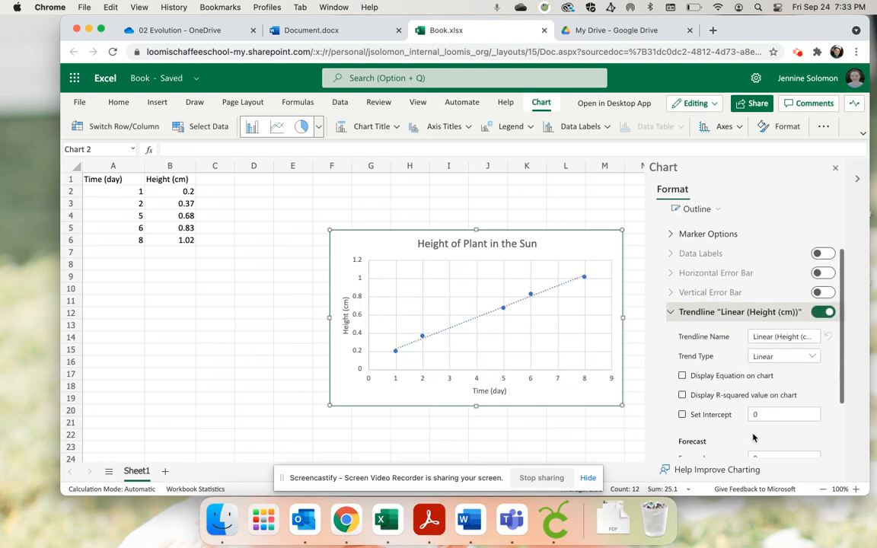
Display the linear trendline's equation on the scatter chart and close the chart formatting options
scroll(712, 372, "down", 2)
left_click(684, 322)
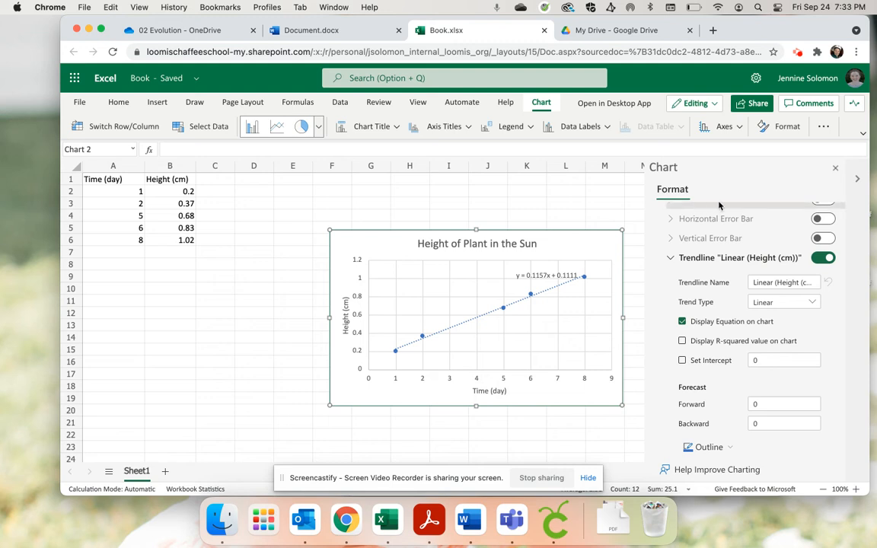
left_click(835, 170)
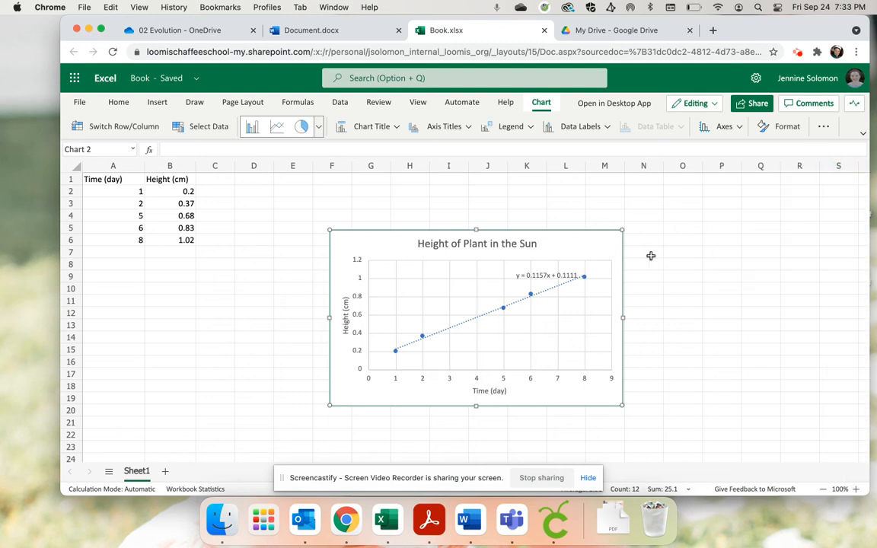
Copy the scatter chart and paste it below the "Paper" line in the Word document Document.docx
right_click(589, 246)
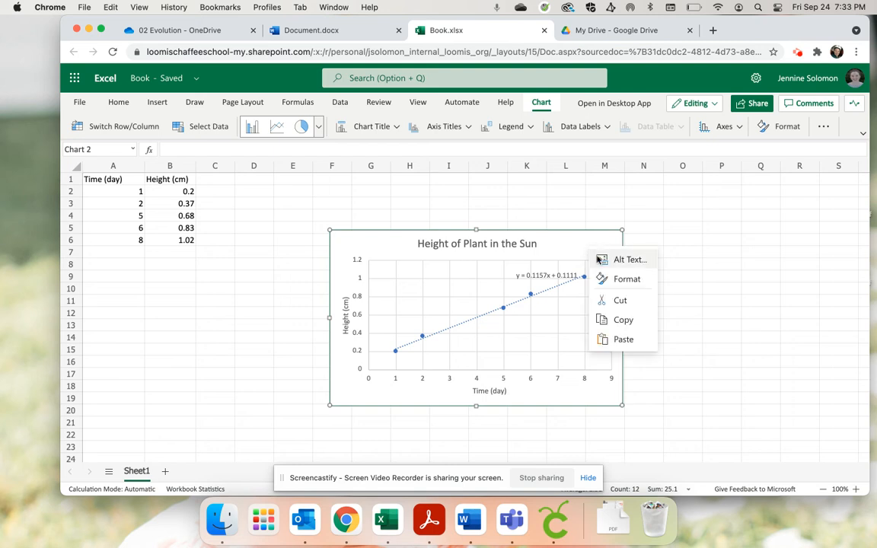
left_click(621, 320)
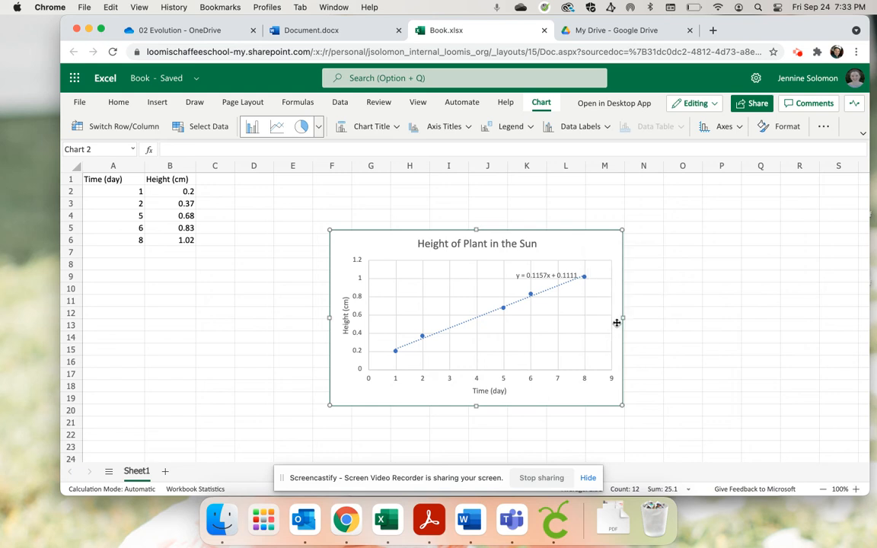
left_click(313, 29)
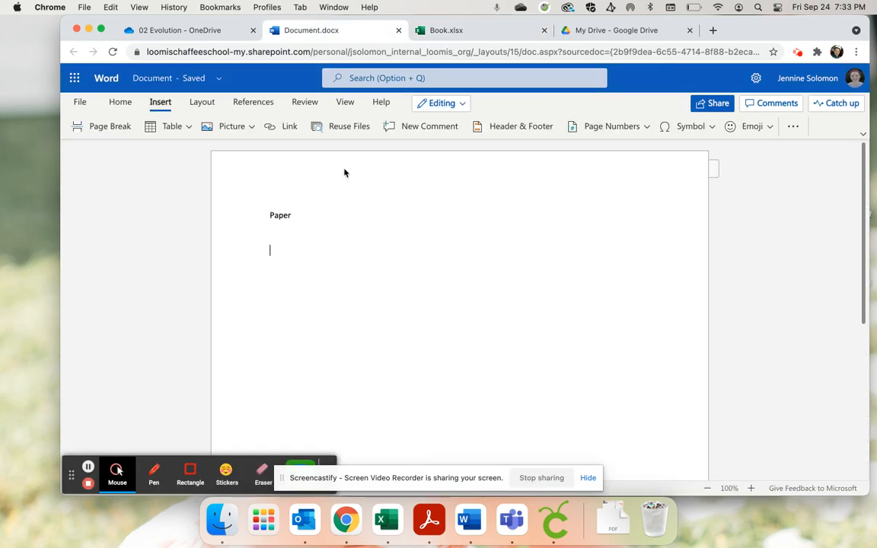
key("super+v")
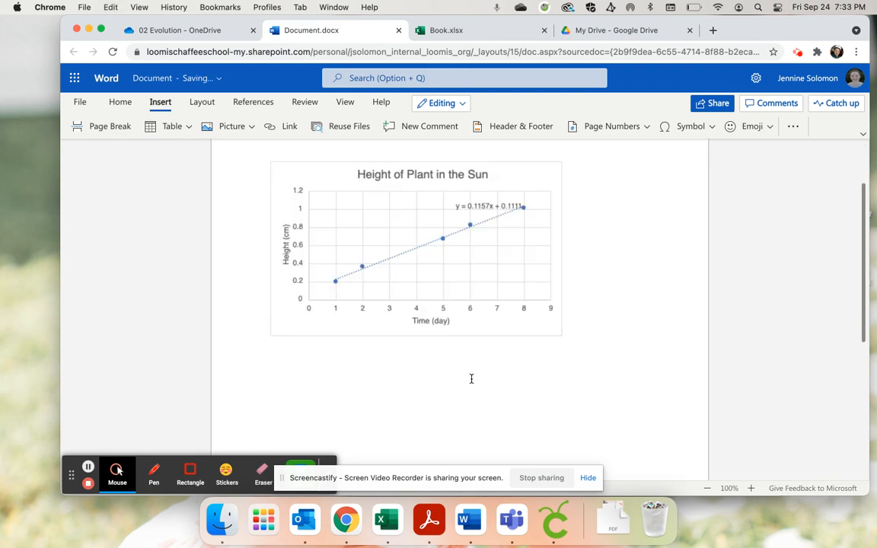
scroll(457, 373, "up", 2)
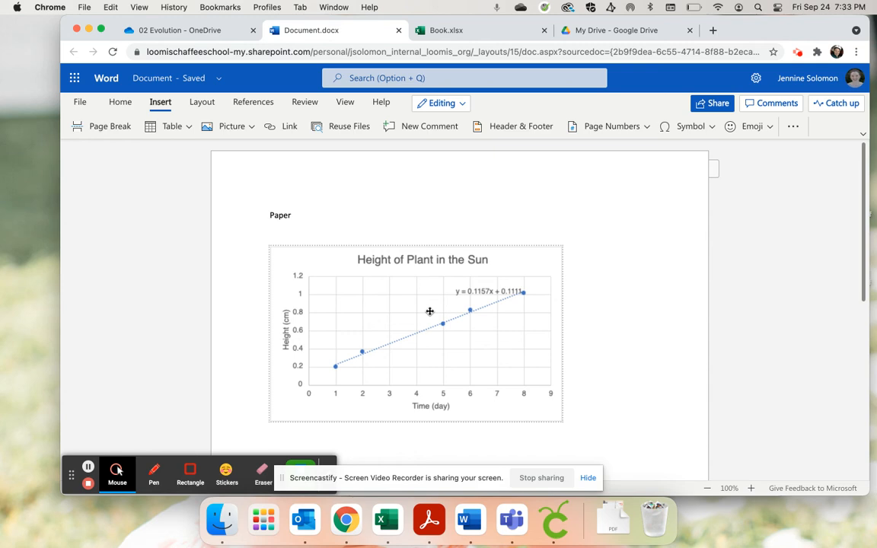
Switch to Outlook, start a new message and address it to the recipient's personal e-mail
left_click(311, 523)
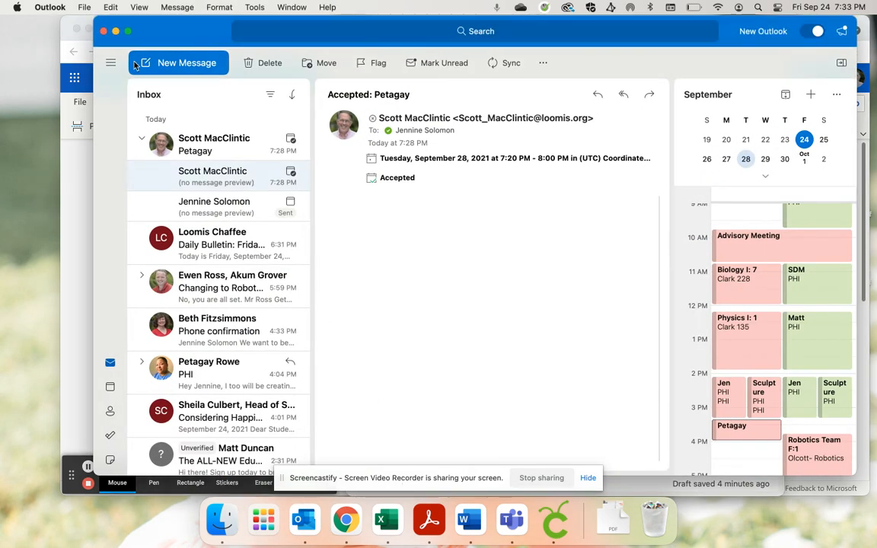
left_click(167, 61)
left_click(115, 32)
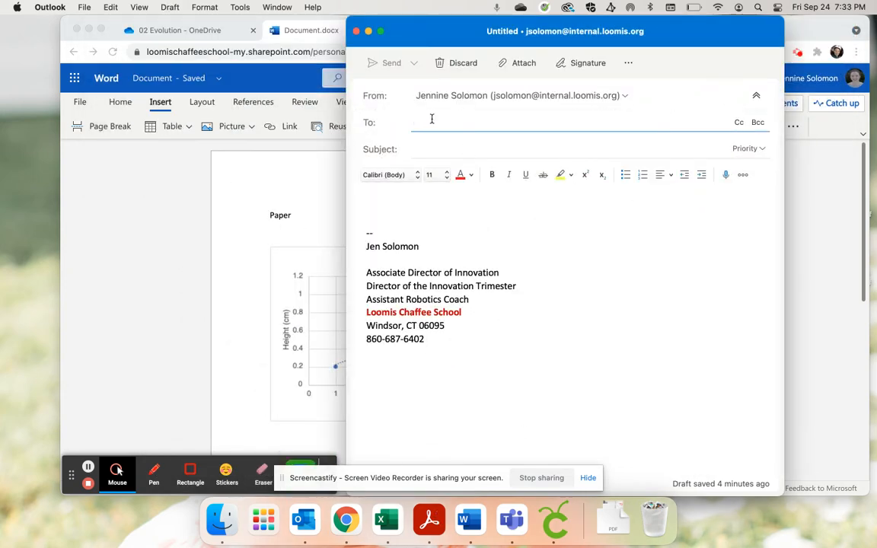
type("e")
key("BackSpace")
type("jen")
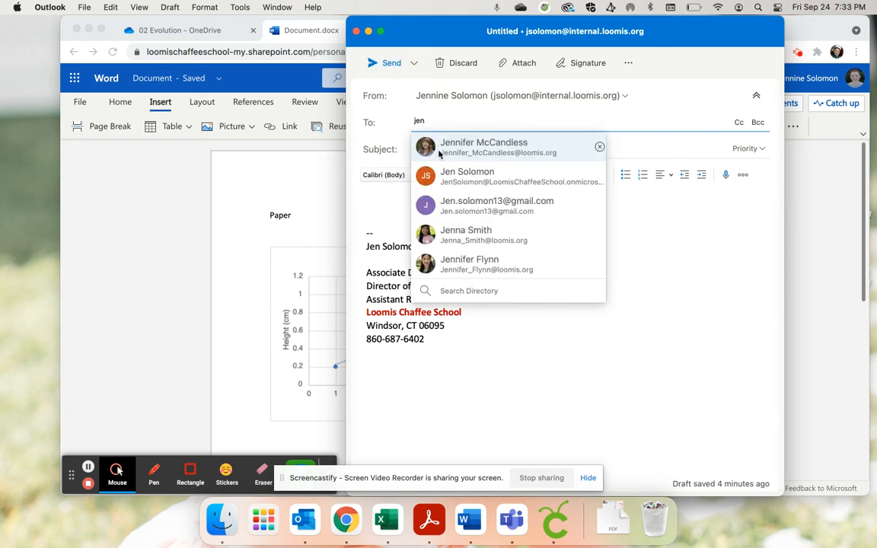
left_click(464, 206)
Set the message subject to "Graph", enter "Dlskfjsldkfjsdlkfj" in the body and paste the copied chart below it
left_click(436, 146)
type("Graph")
key("Tab")
type("dlskfjsldkfjsdlkfj")
key("Return")
key("super+v")
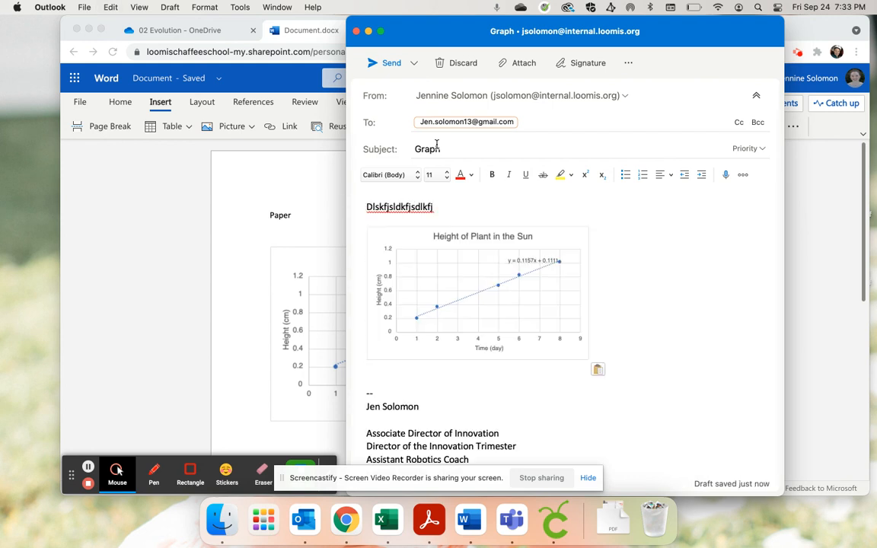
Add the text "dfsdfds" below the chart in the message and send it
key("Return")
type("dfsdfds")
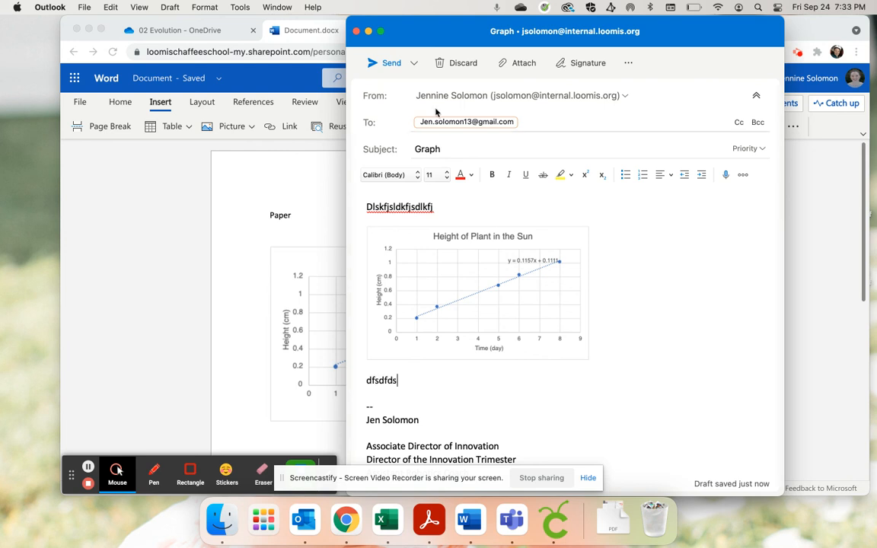
left_click(380, 64)
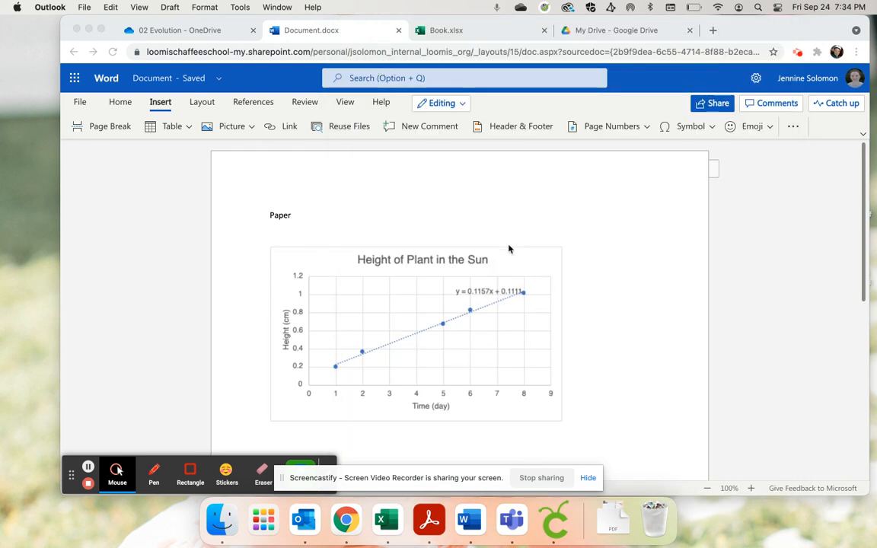
Open Gmail in a new browser tab, view the received "Graph" message, and return to the Book.xlsx workbook
left_click(714, 30)
type("mai")
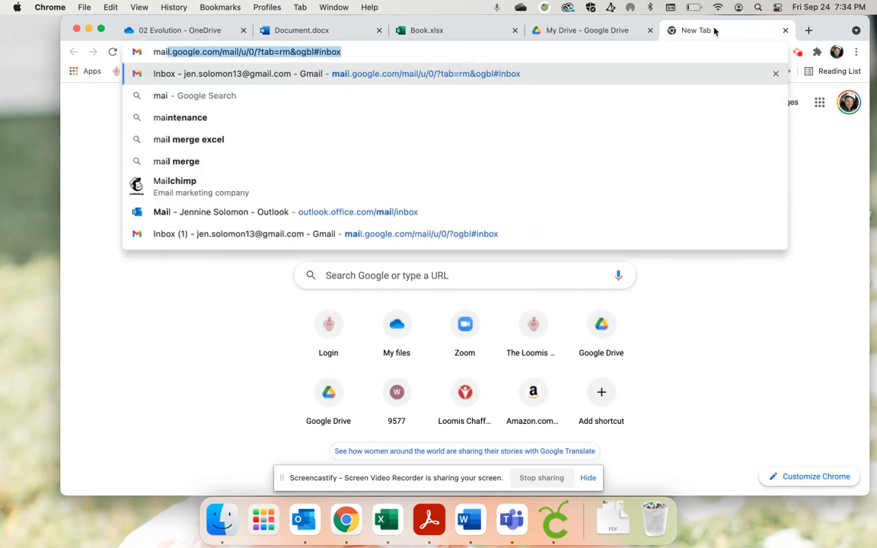
key("Return")
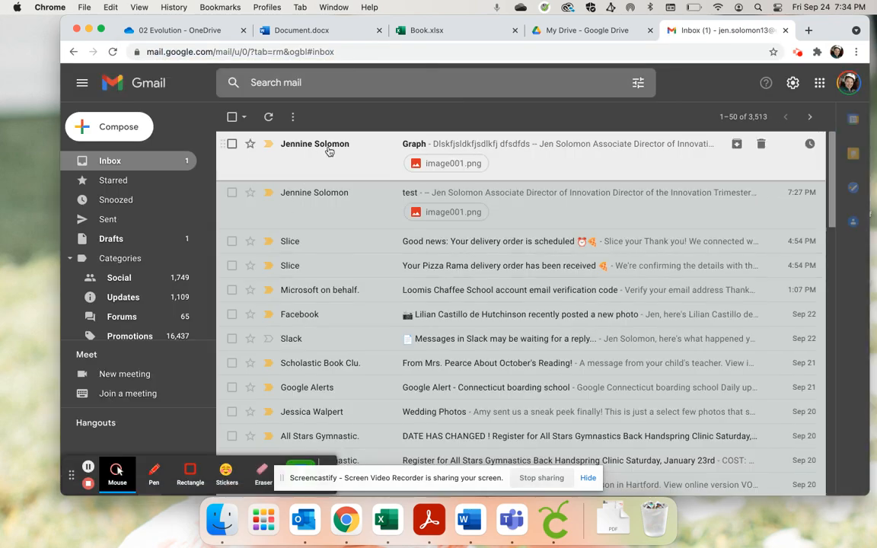
left_click(329, 149)
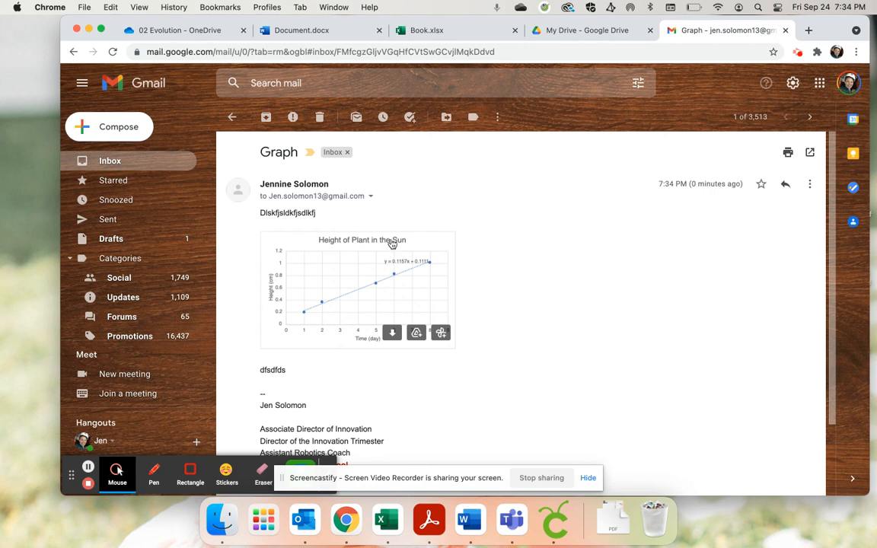
left_click(432, 31)
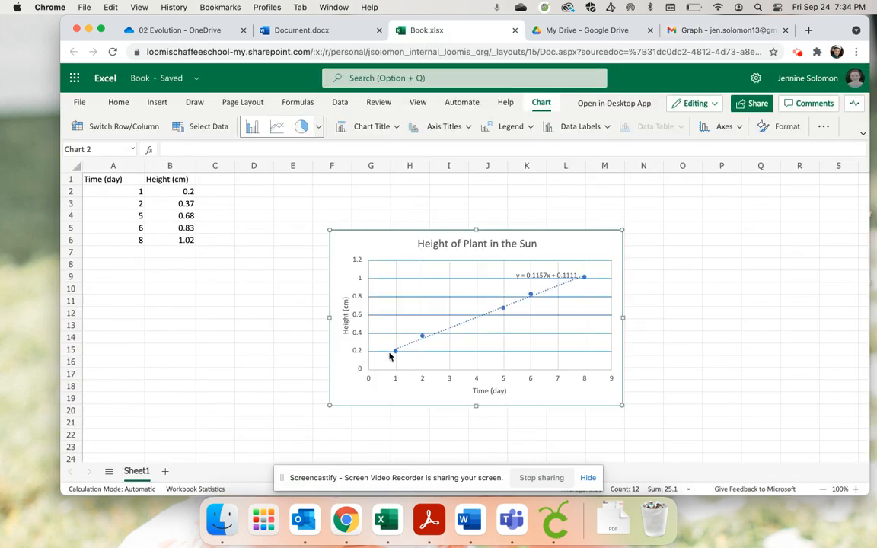